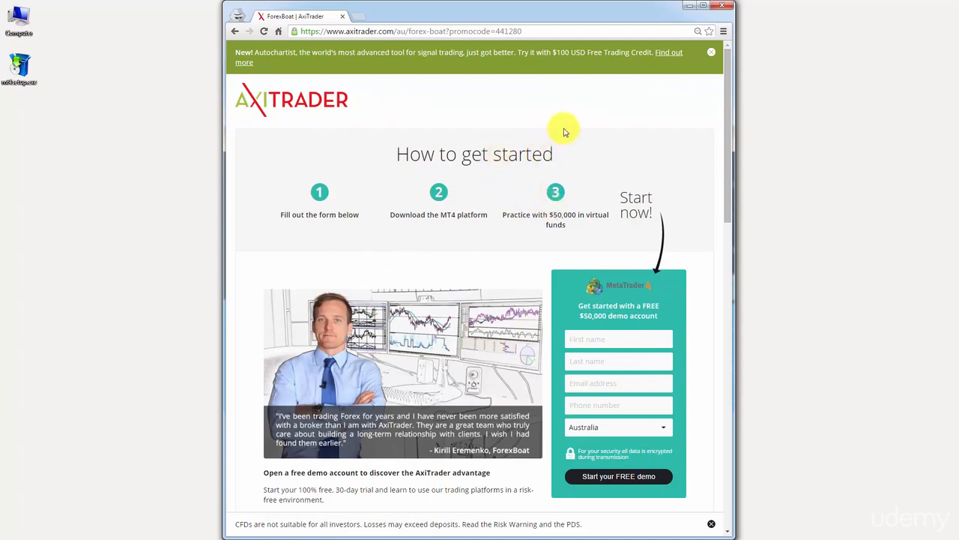
Examine the demo registration page, including the promo code in its address and the content down to the footer.
click(542, 36)
drag(541, 36, 391, 33)
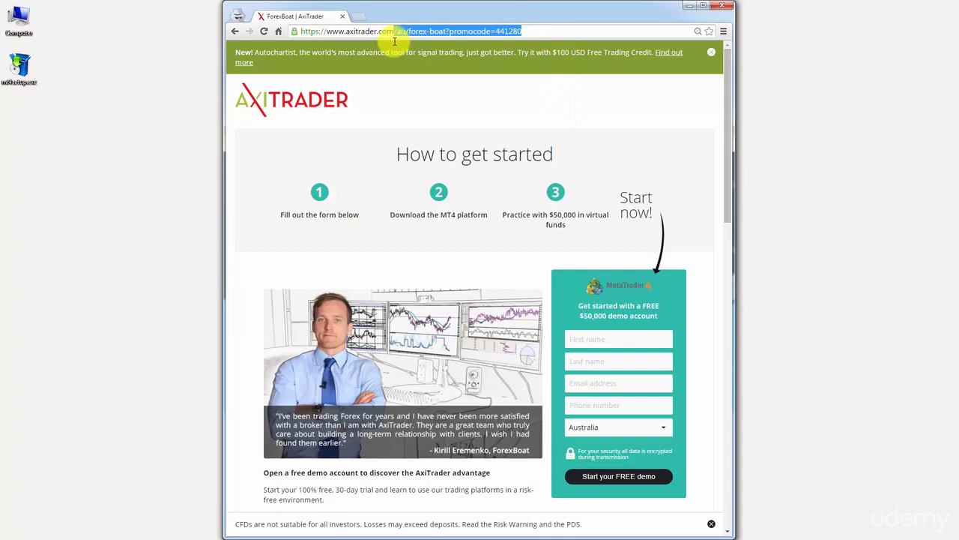
click(471, 125)
drag(524, 31, 449, 31)
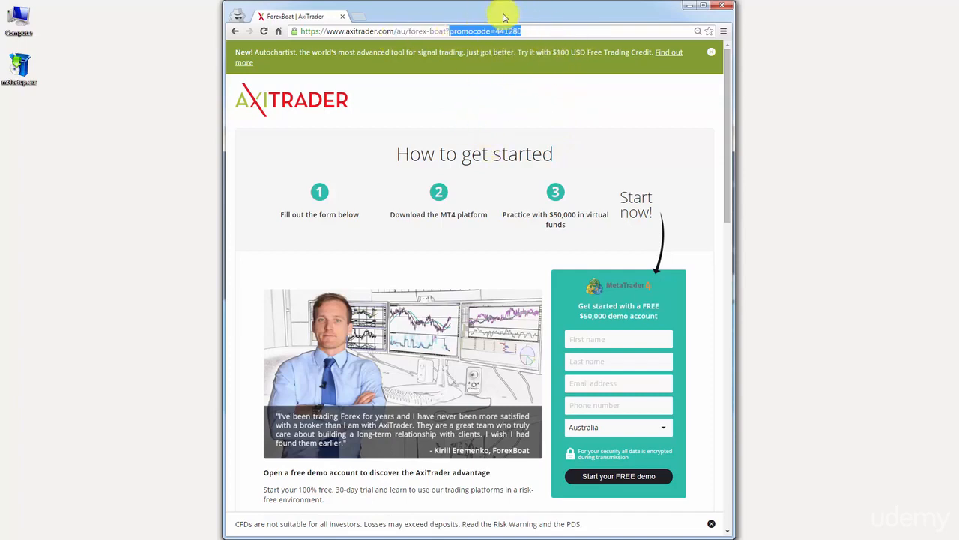
click(504, 99)
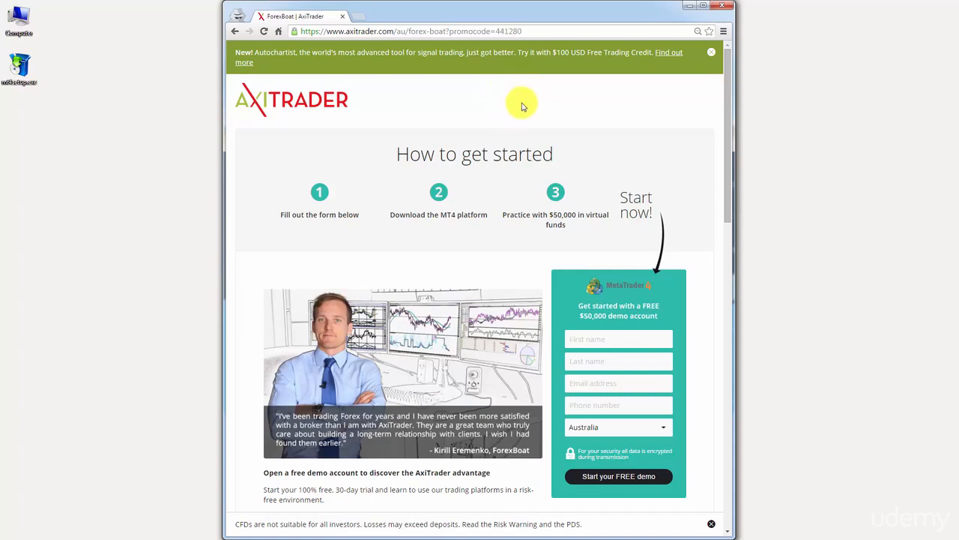
drag(728, 130, 729, 148)
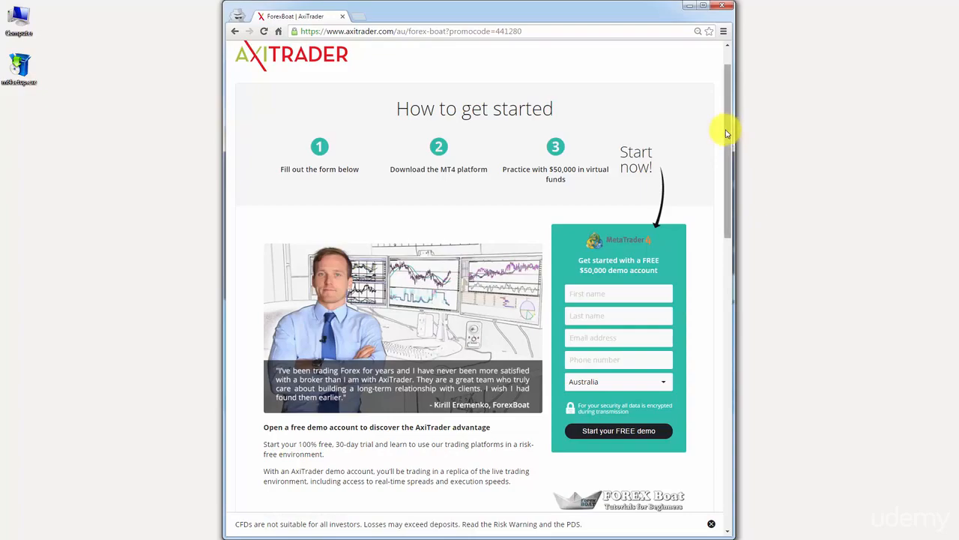
drag(726, 134, 717, 467)
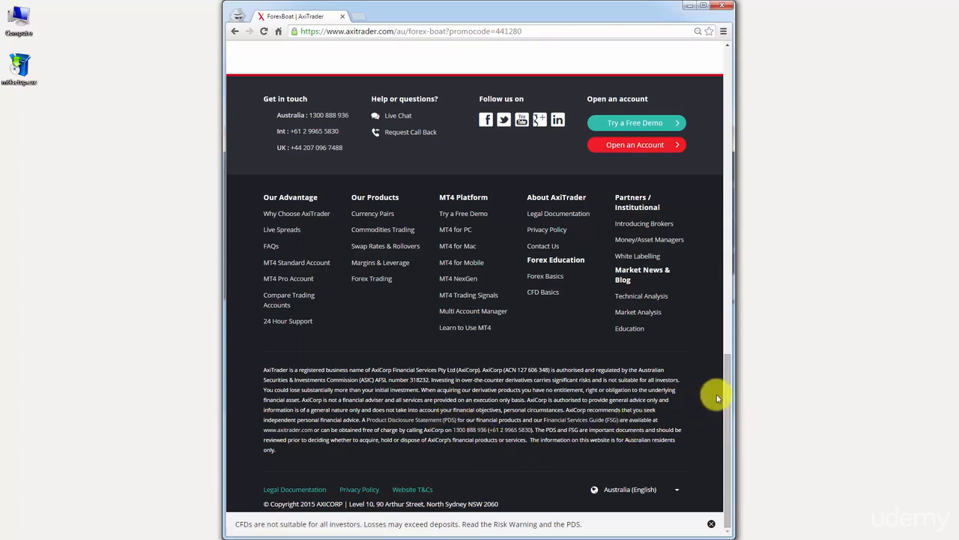
drag(727, 401, 726, 129)
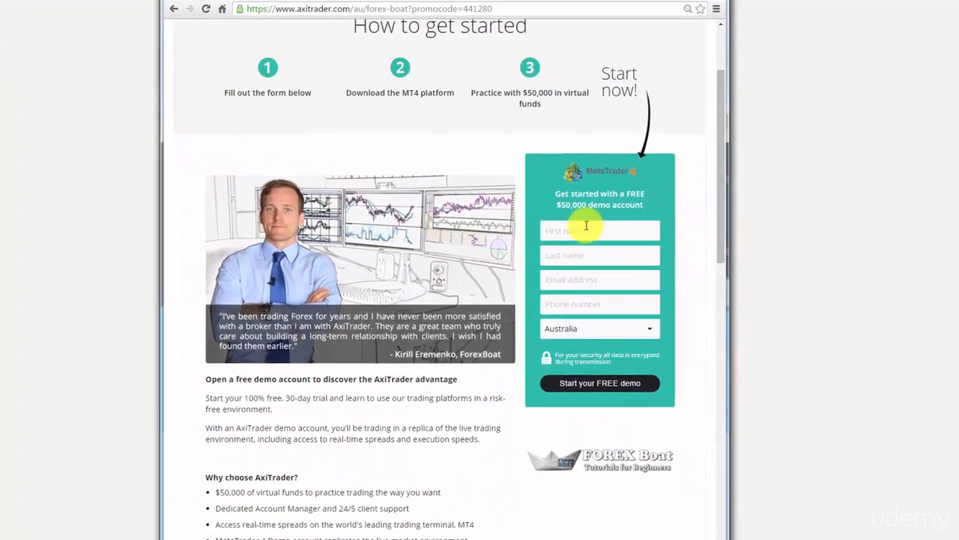
Enter the applicant's first name, last name and email address in the demo account form.
click(586, 228)
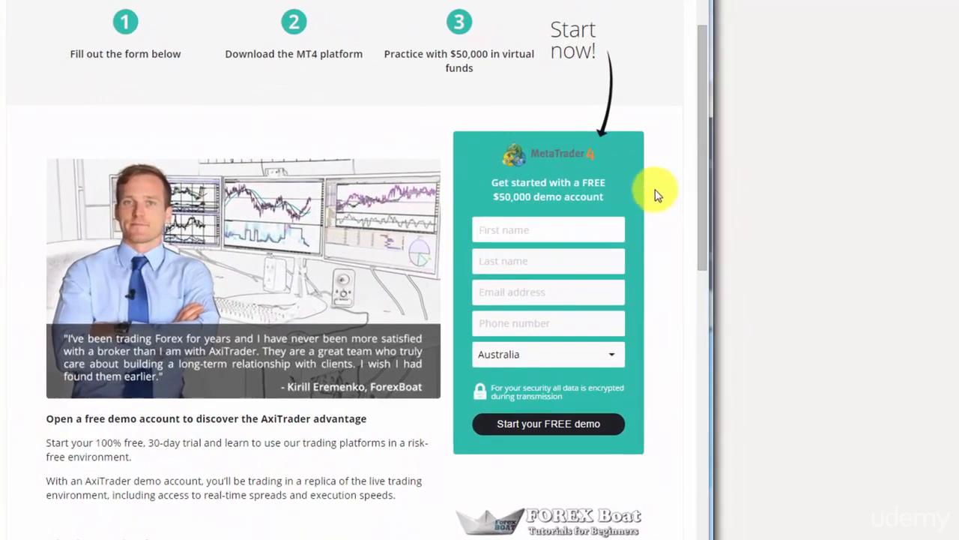
text(Kirill)
key(Tab)
text(Eremenko)
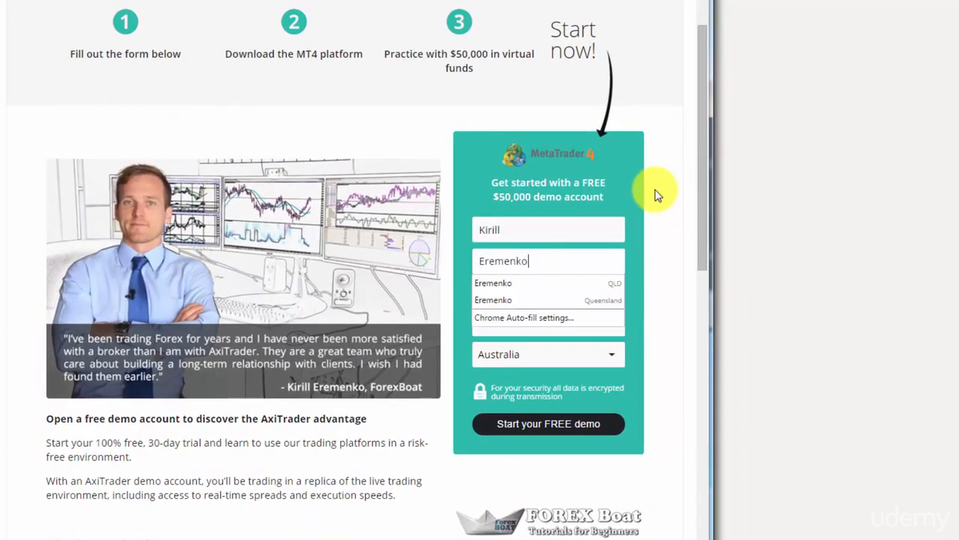
key(Tab)
text(kiril)
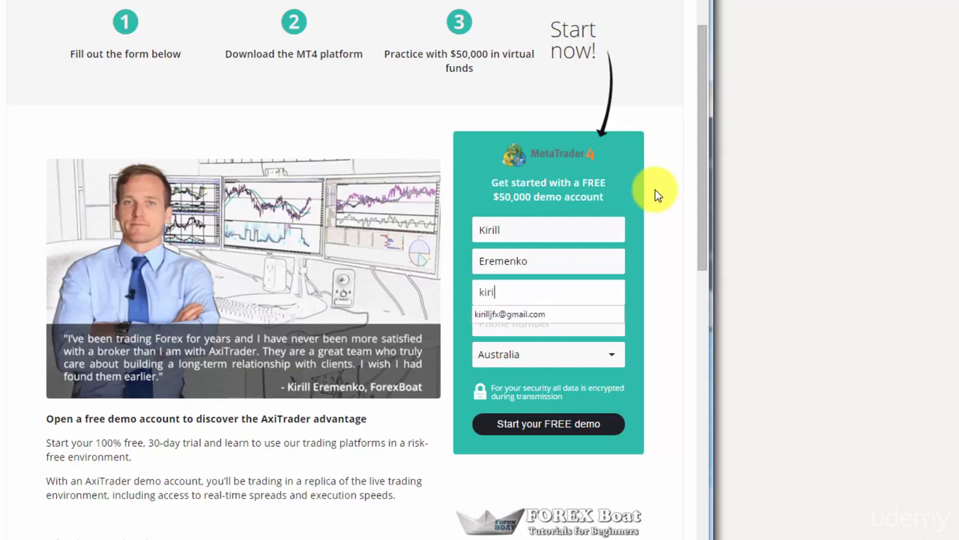
key(Down)
key(Return)
Enter the applicant's phone number in international format with the country code.
key(Tab)
text(04)
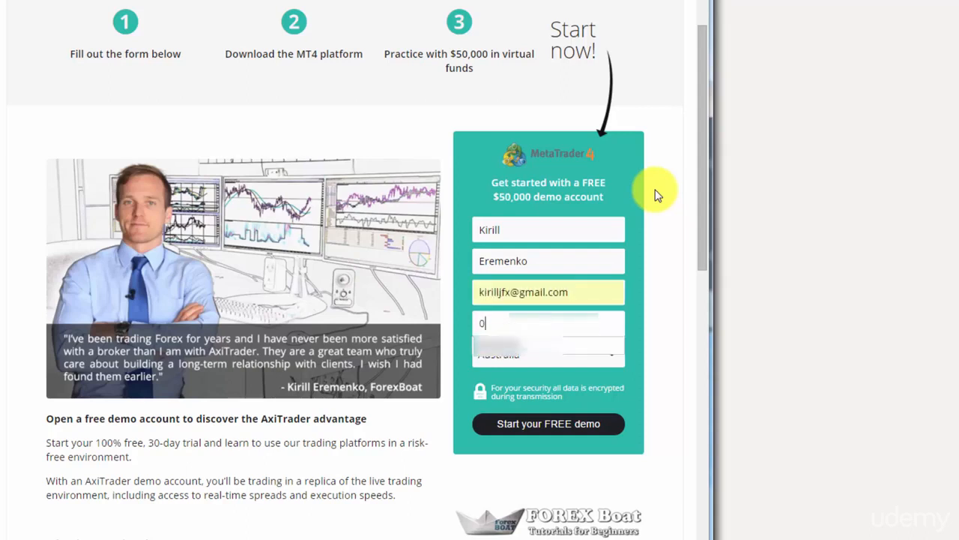
key(Down)
key(Return)
key(Home)
key(Delete)
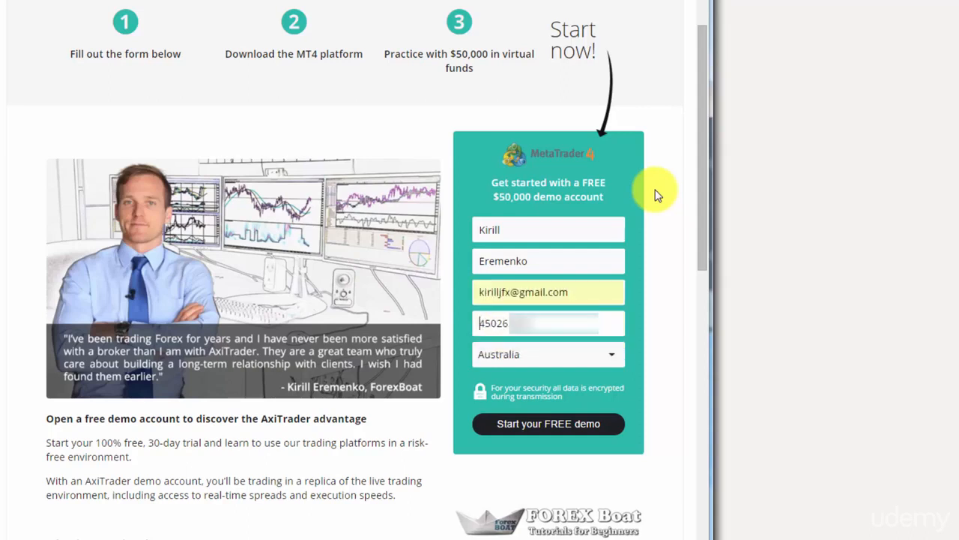
text(+6145)
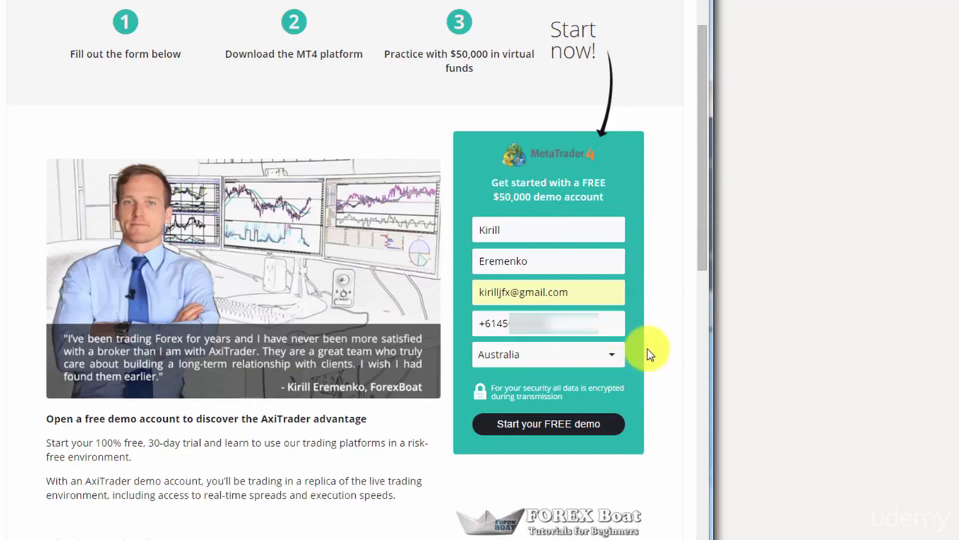
Look through the country list, keep Australia as the country, and submit the free demo account form.
click(620, 355)
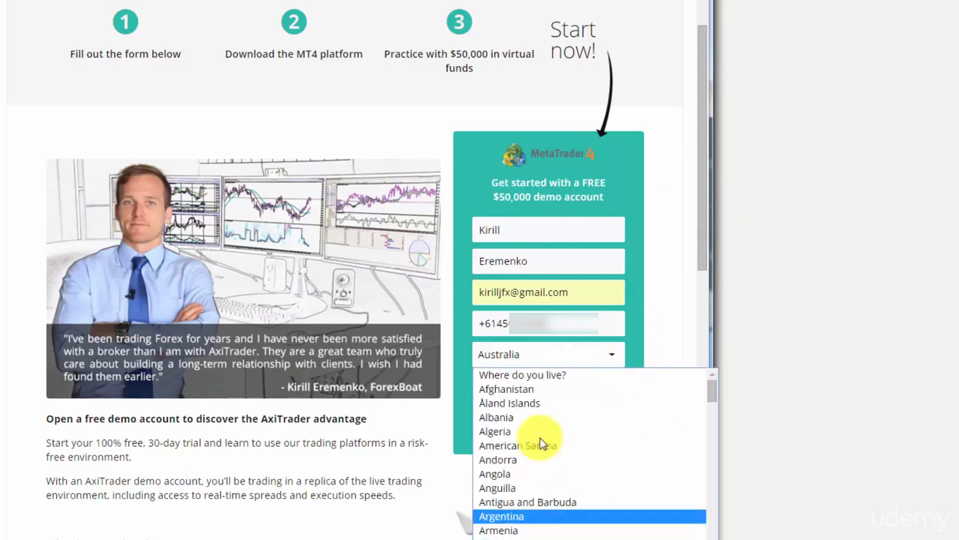
drag(717, 393, 709, 539)
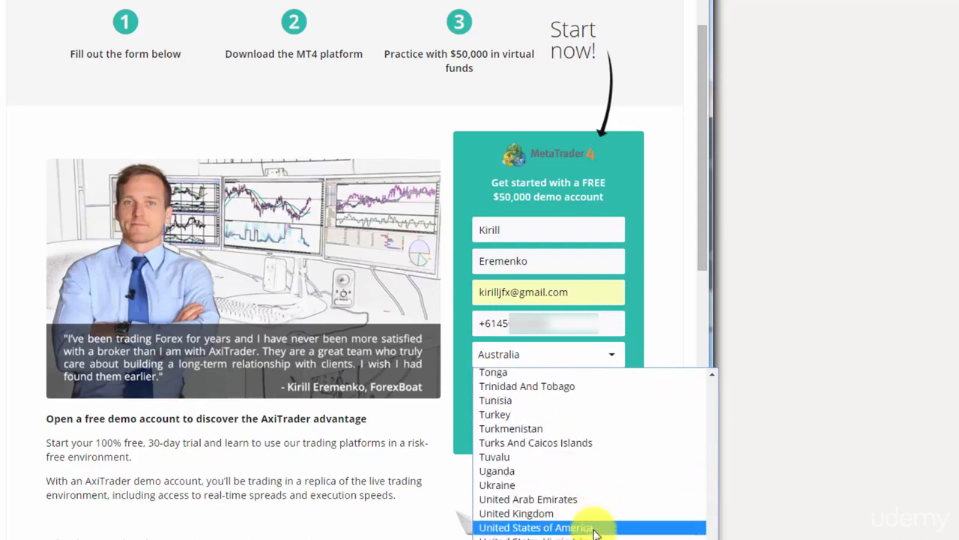
click(659, 344)
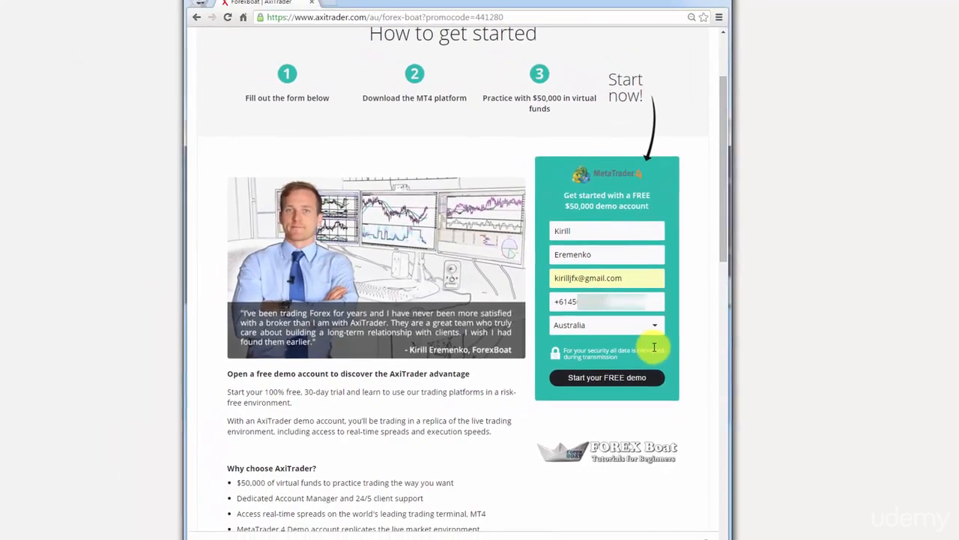
click(617, 368)
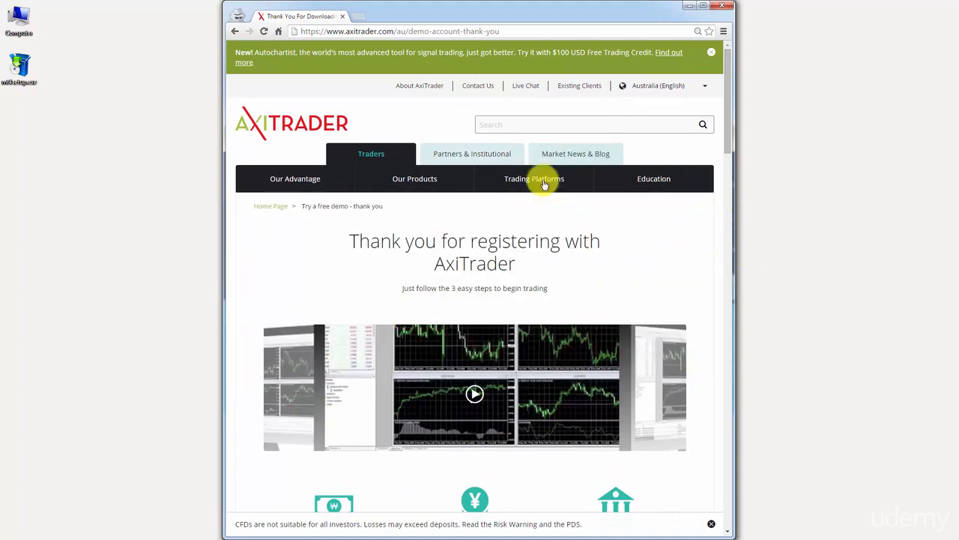
Switch to the demo account email in Gmail, download the MT4 installer for Windows, and view the account details.
click(688, 5)
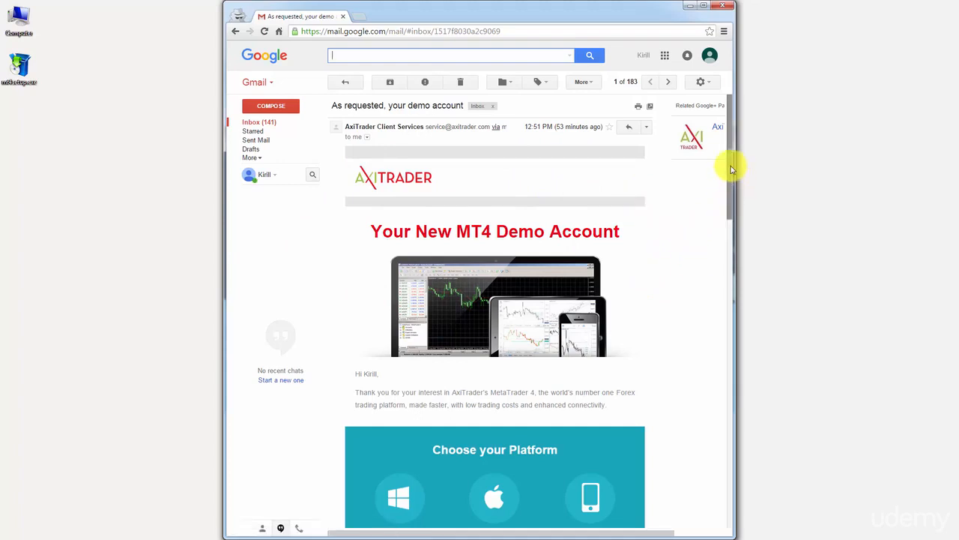
drag(730, 197, 728, 281)
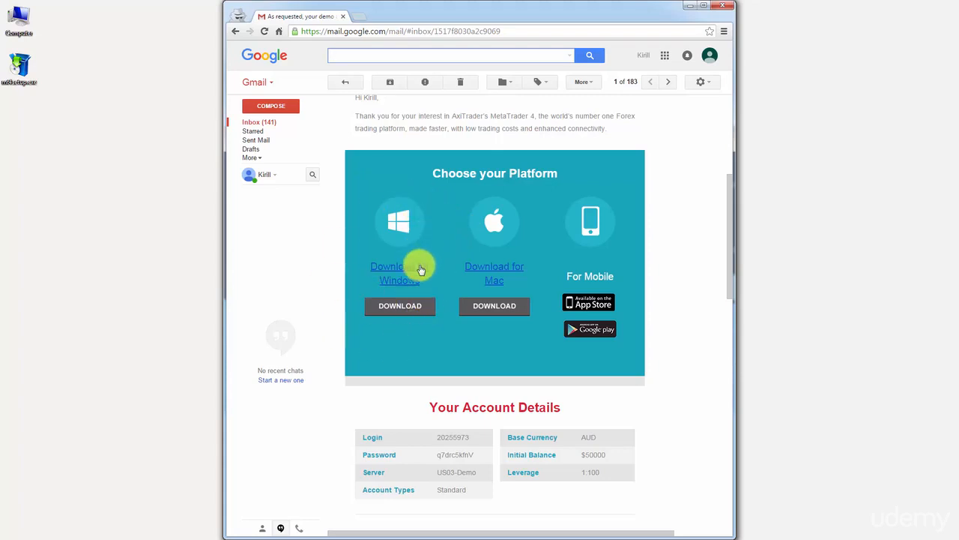
click(401, 308)
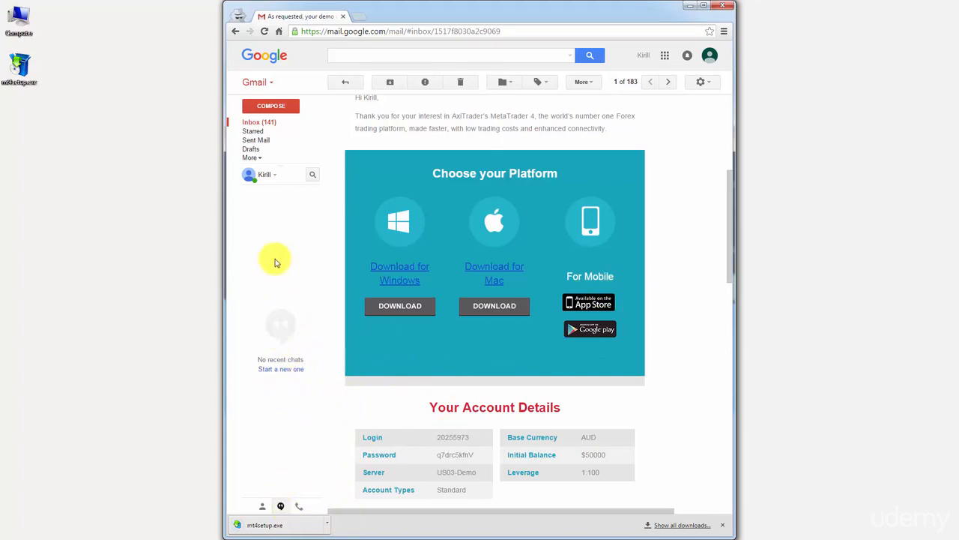
drag(727, 182, 726, 250)
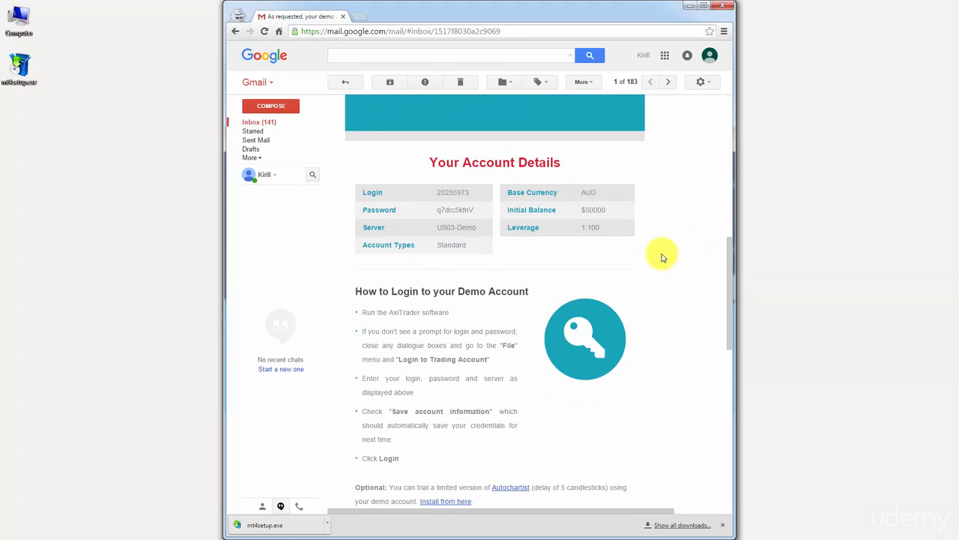
Accept the license agreement in the AxiTrader setup and install MetaTrader with the default folder and program group.
click(691, 11)
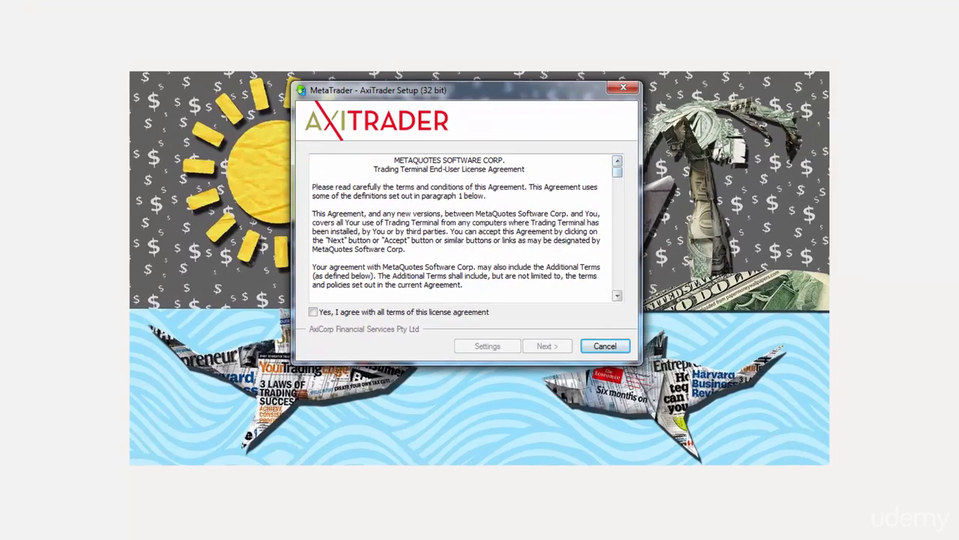
scroll(460, 228, down, 20)
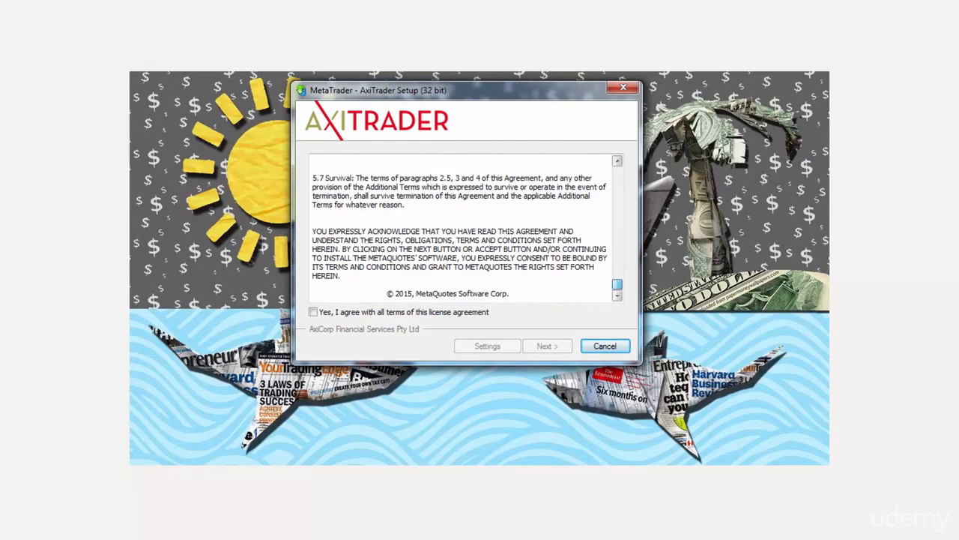
scroll(460, 229, up, 20)
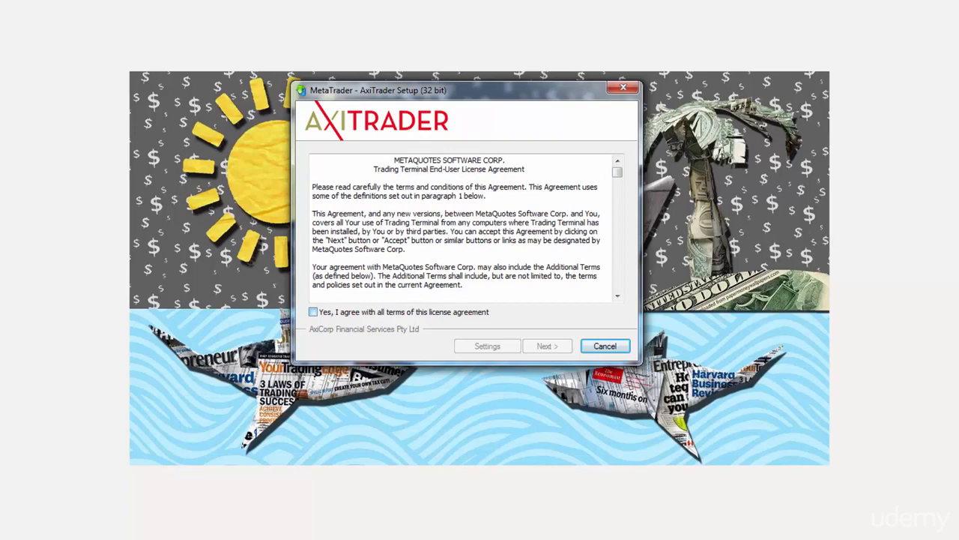
click(313, 312)
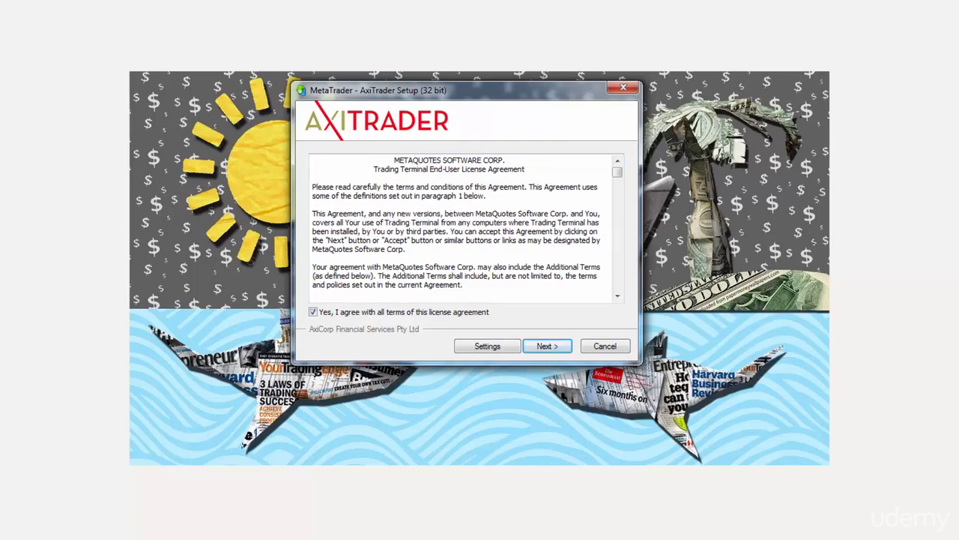
key(Return)
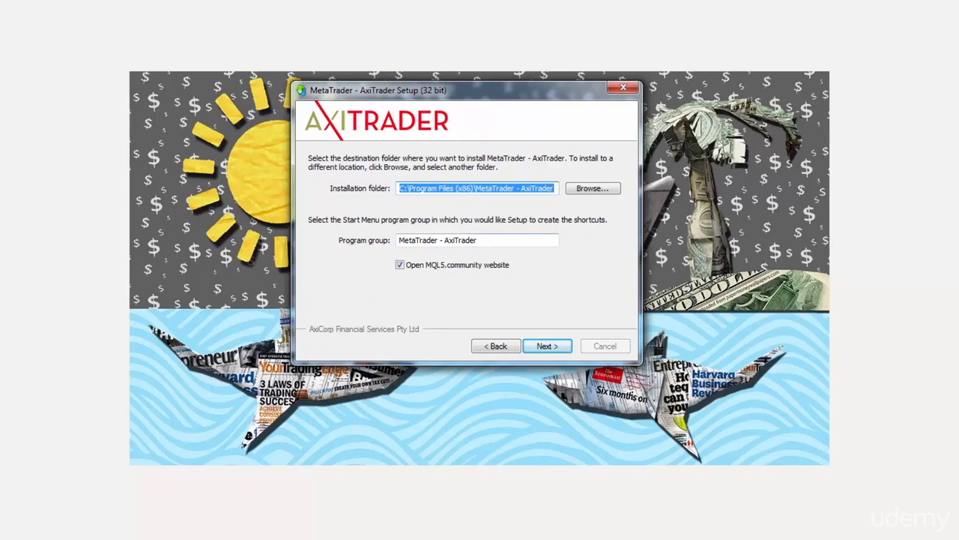
click(542, 346)
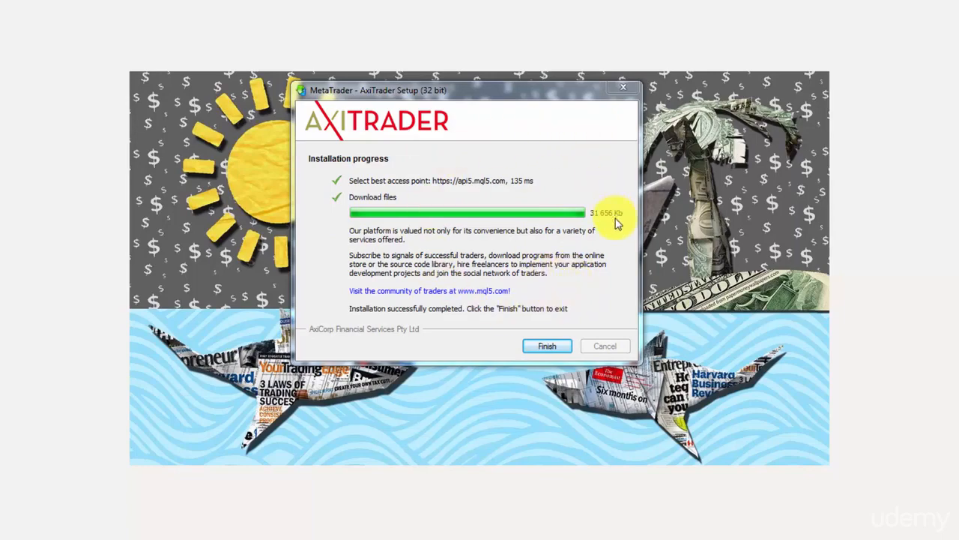
click(549, 349)
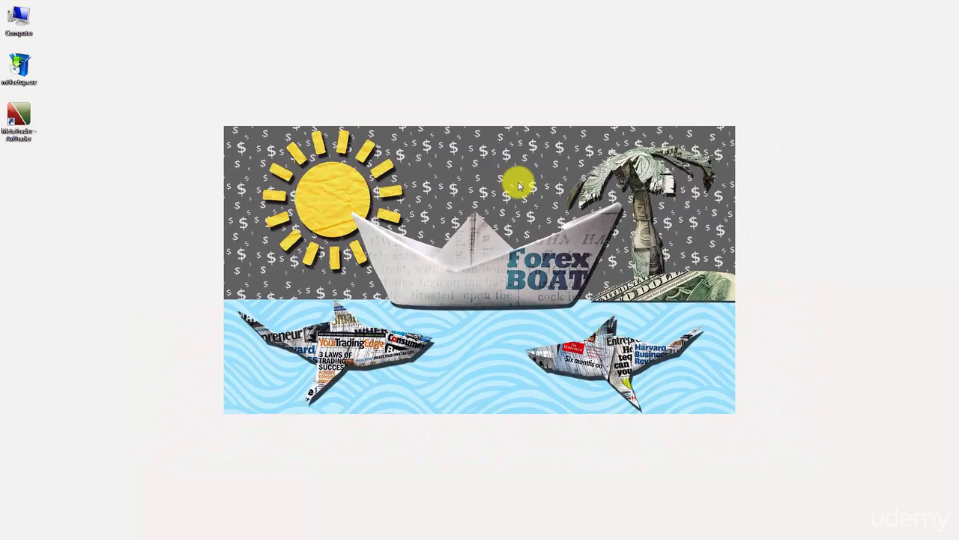
Launch MetaTrader - AxiTrader from the desktop, dismiss the Open an Account dialog, and reposition the login dialog.
double_click(27, 122)
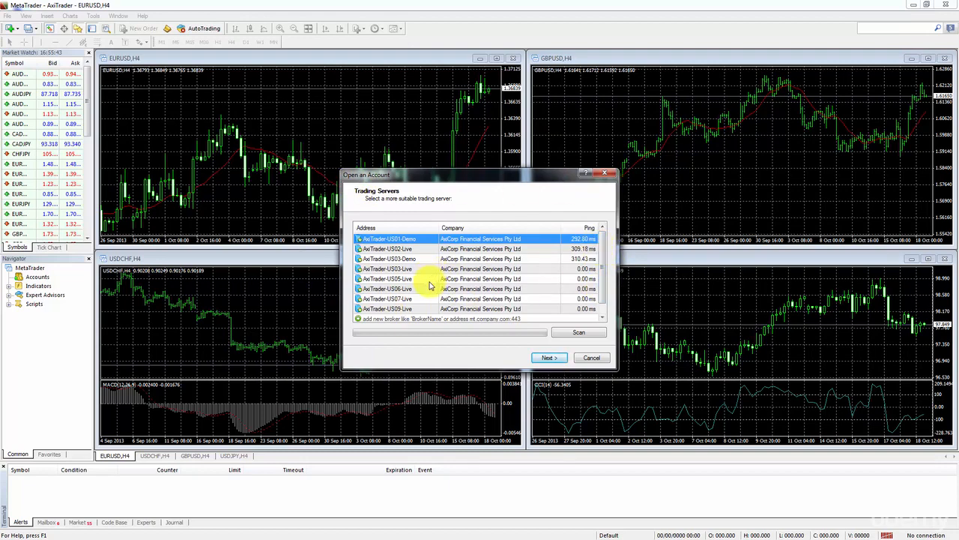
click(605, 174)
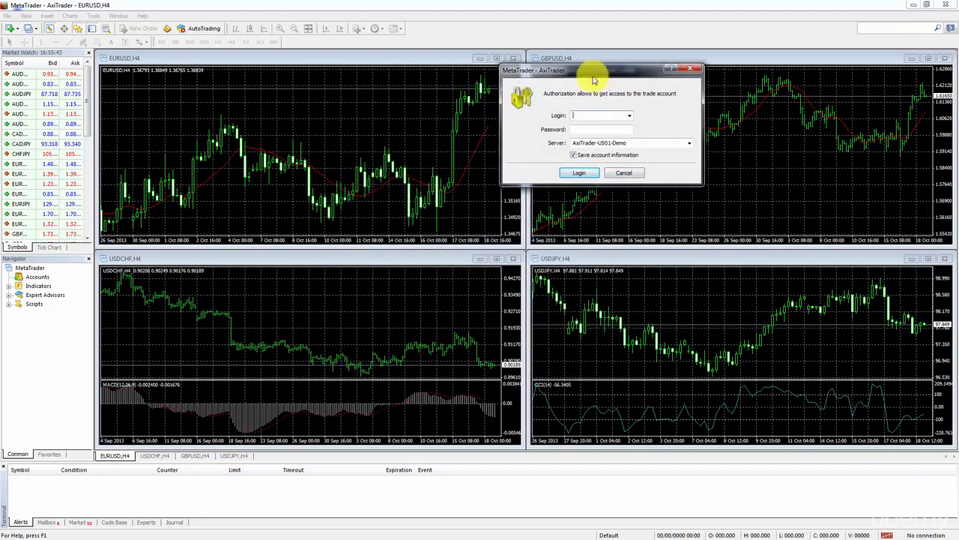
drag(594, 80, 435, 171)
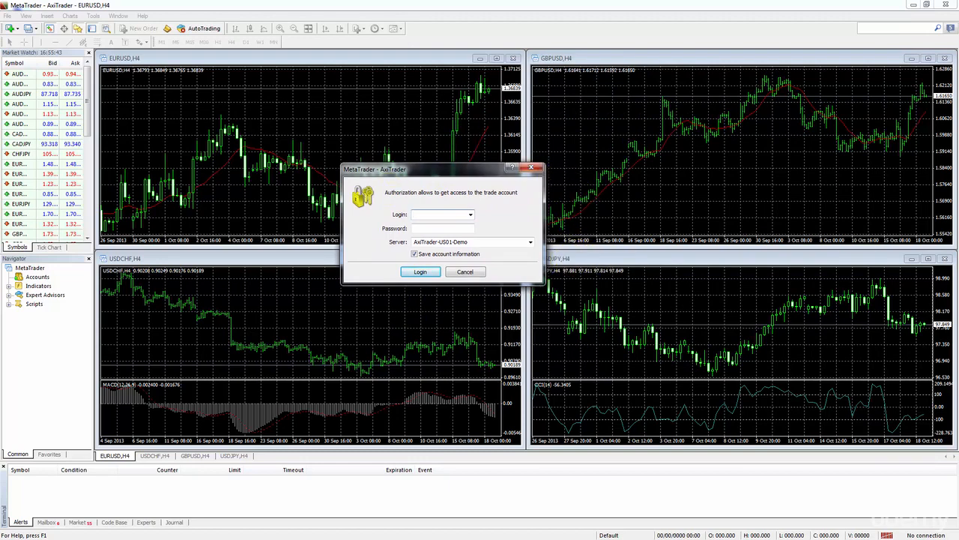
Copy the login number from the account details email into the Login field of the MetaTrader login dialog.
key(alt+Tab)
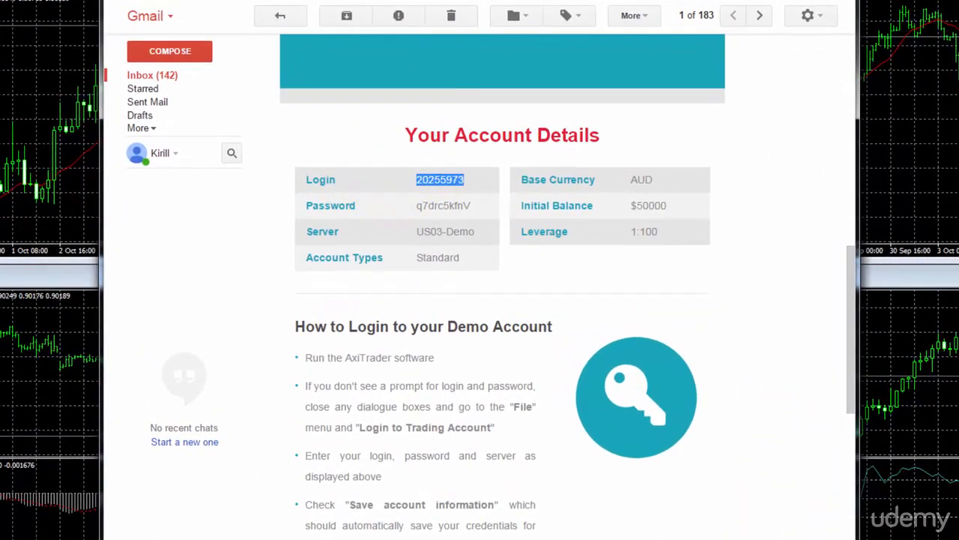
key(ctrl+c)
key(alt+Tab)
click(433, 208)
key(ctrl+v)
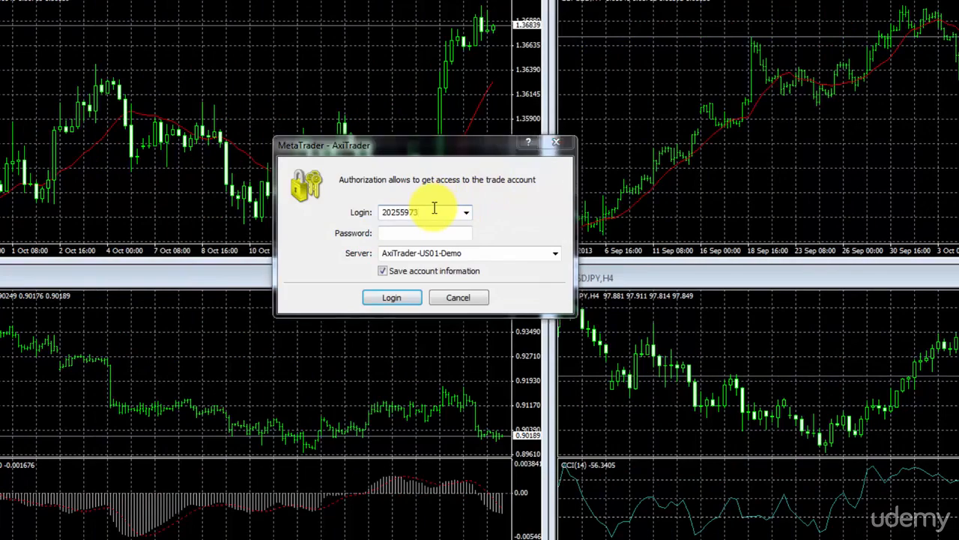
Copy the account password from the email into the Password field of the MetaTrader login dialog.
key(alt+Tab)
double_click(463, 204)
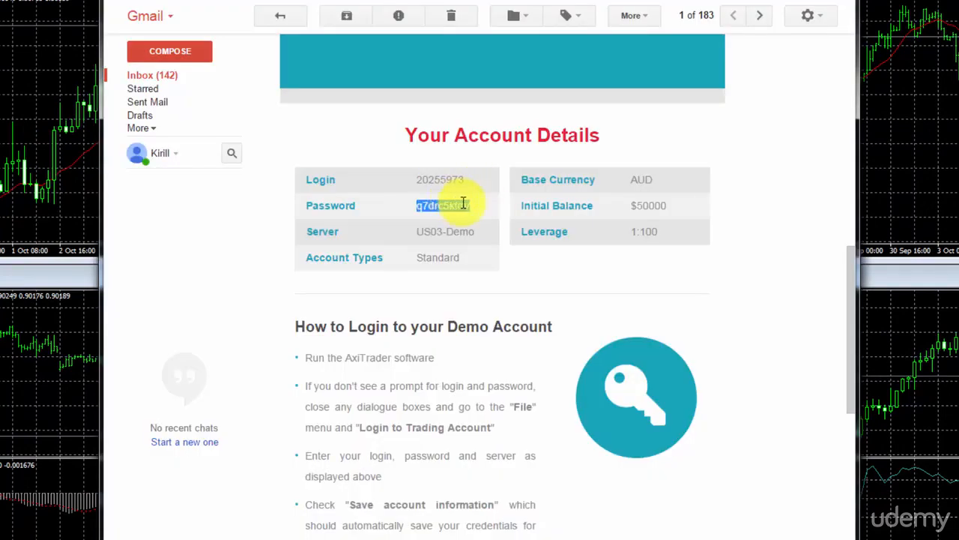
key(ctrl+c)
key(alt+Tab)
click(443, 233)
key(ctrl+v)
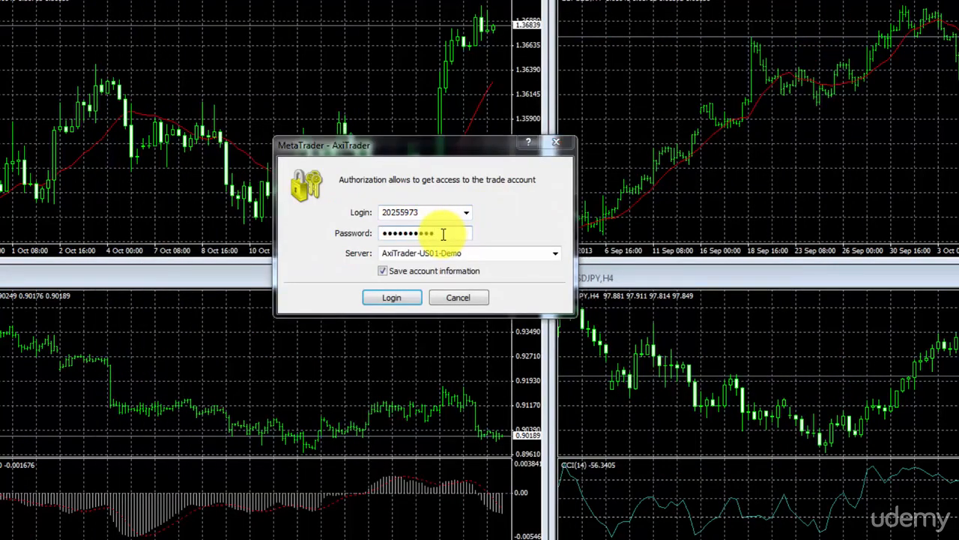
Check the server name in the account details email, select the AxiTrader-US03-Demo server in the login dialog, and log in.
key(alt+Tab)
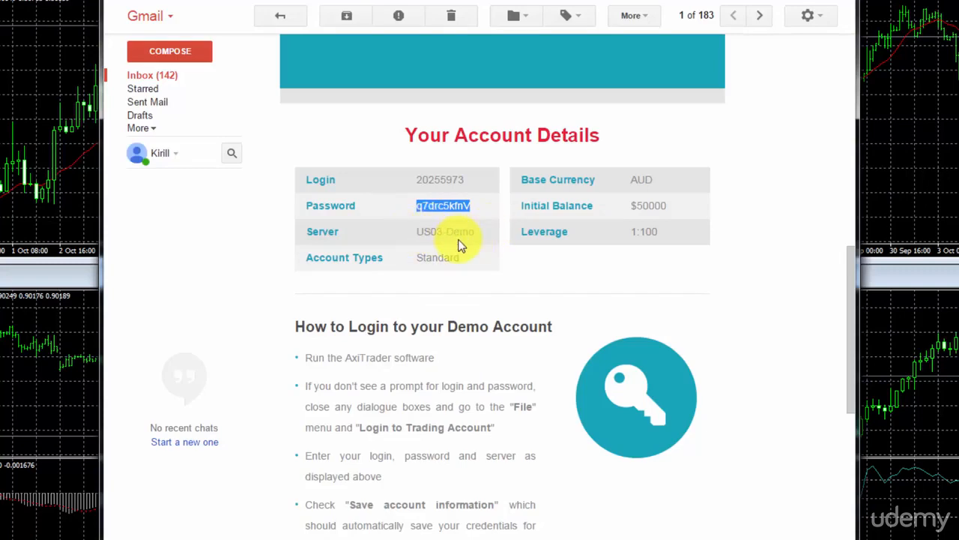
key(alt+Tab)
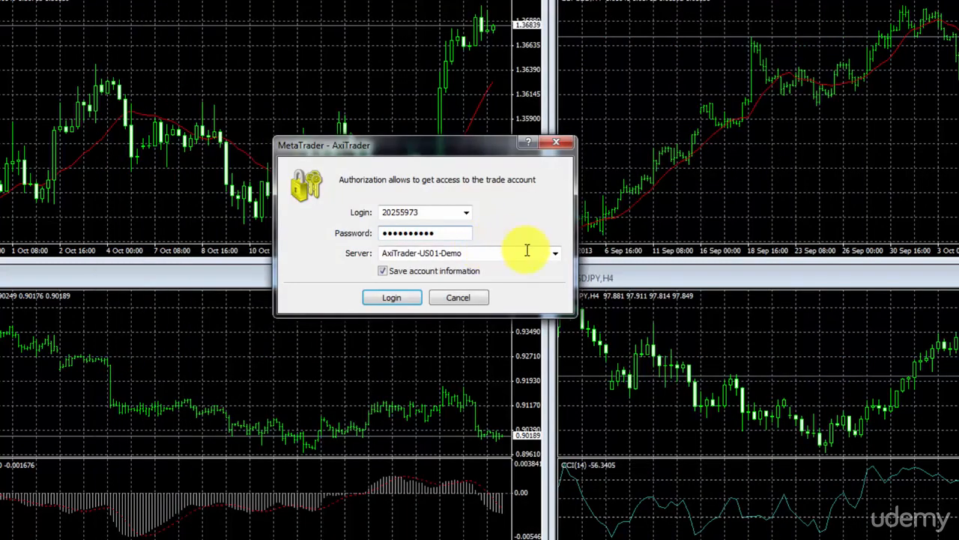
click(552, 258)
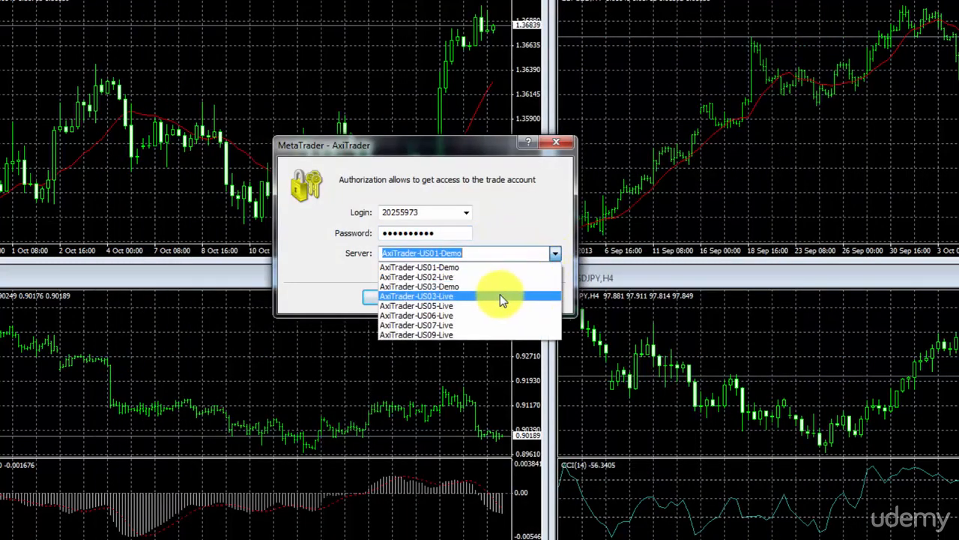
click(468, 286)
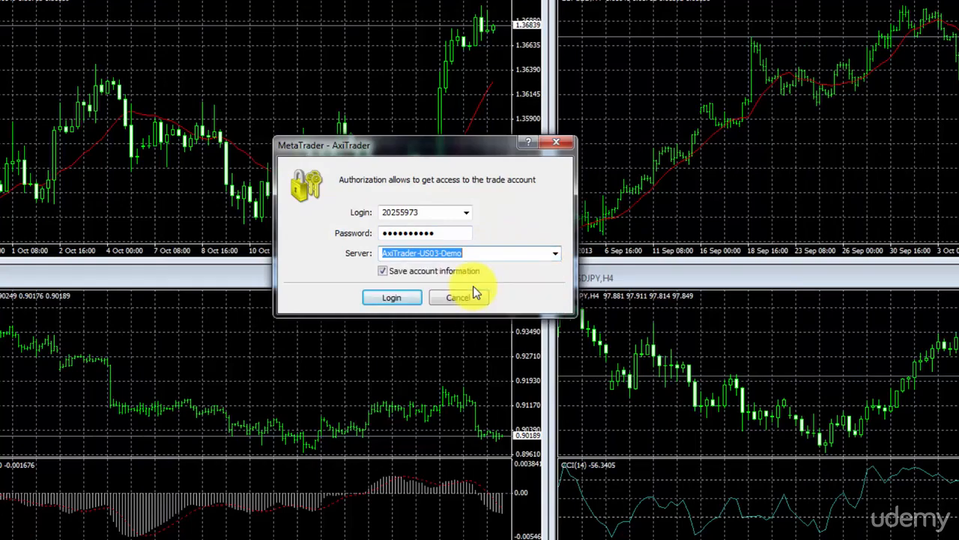
click(384, 297)
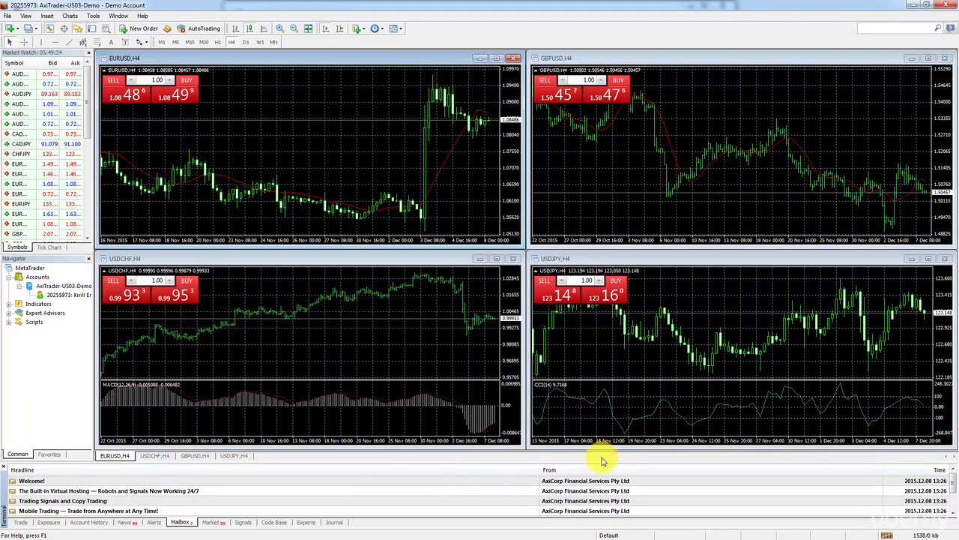
Enlarge the Terminal panel, widen the Market Watch and Navigator panels, and display the account's Trade information.
drag(516, 461, 525, 404)
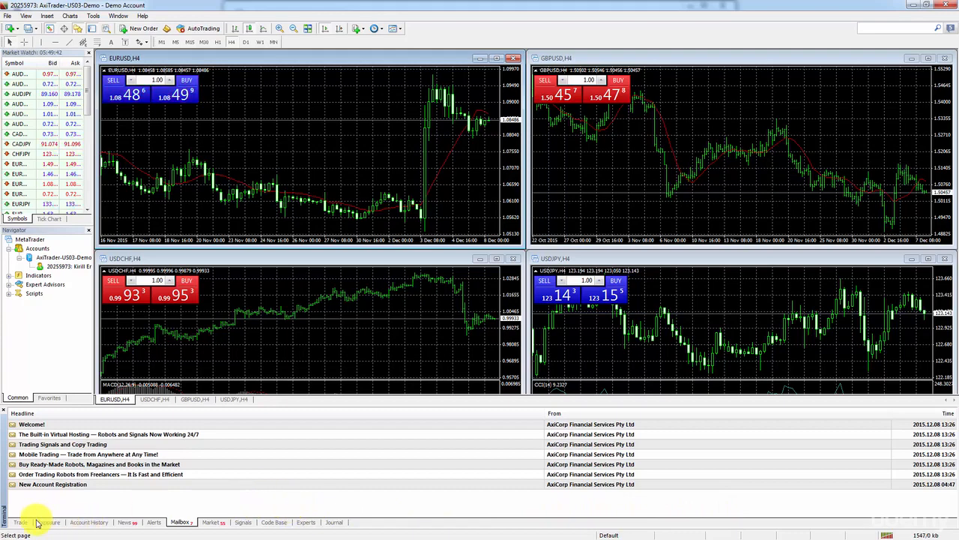
click(97, 307)
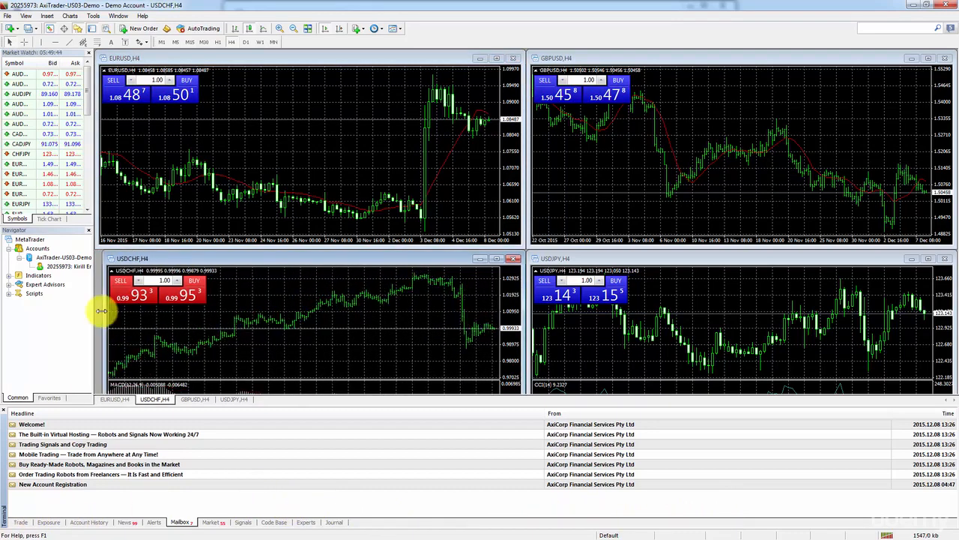
drag(95, 306, 126, 310)
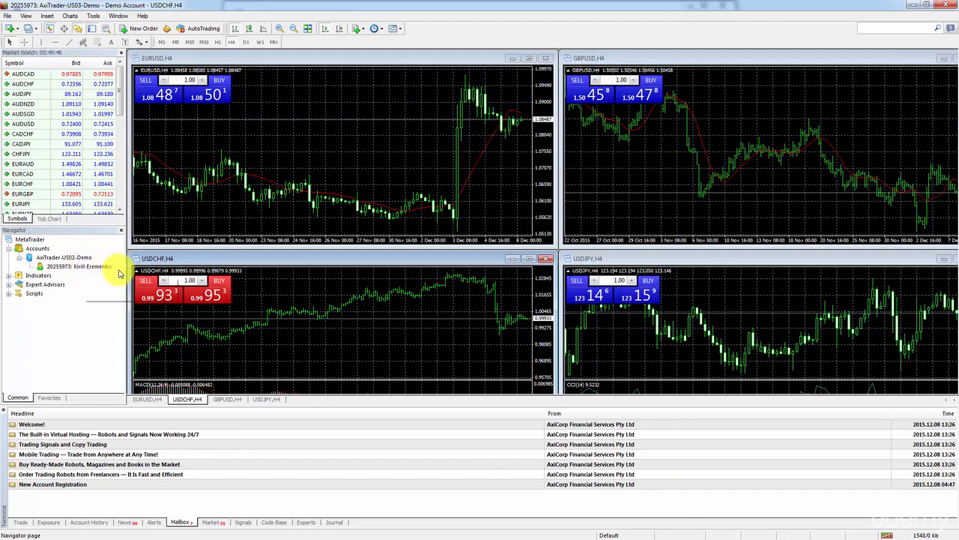
click(25, 523)
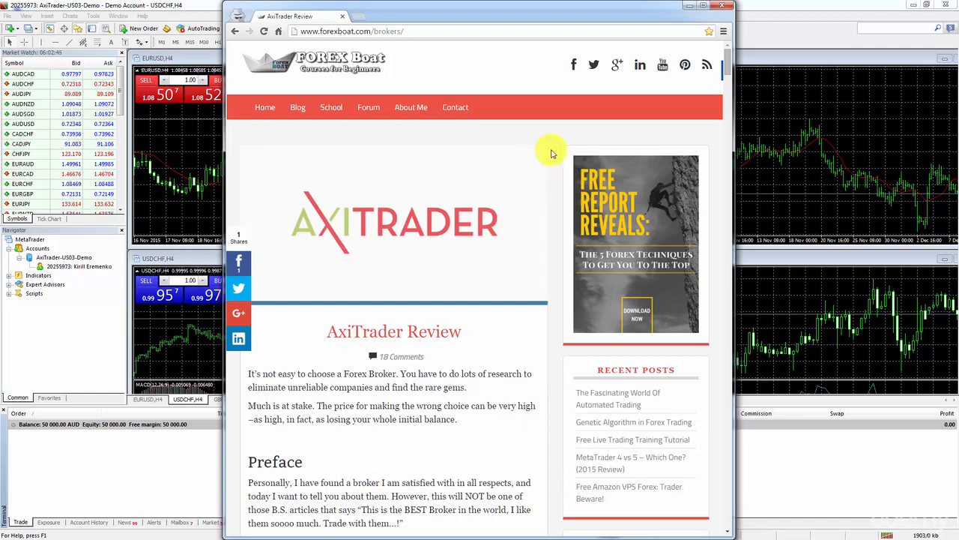
Read through the AxiTrader review on the ForexBoat page, from the four broker tests to the conclusion and account-opening link.
drag(727, 67, 733, 87)
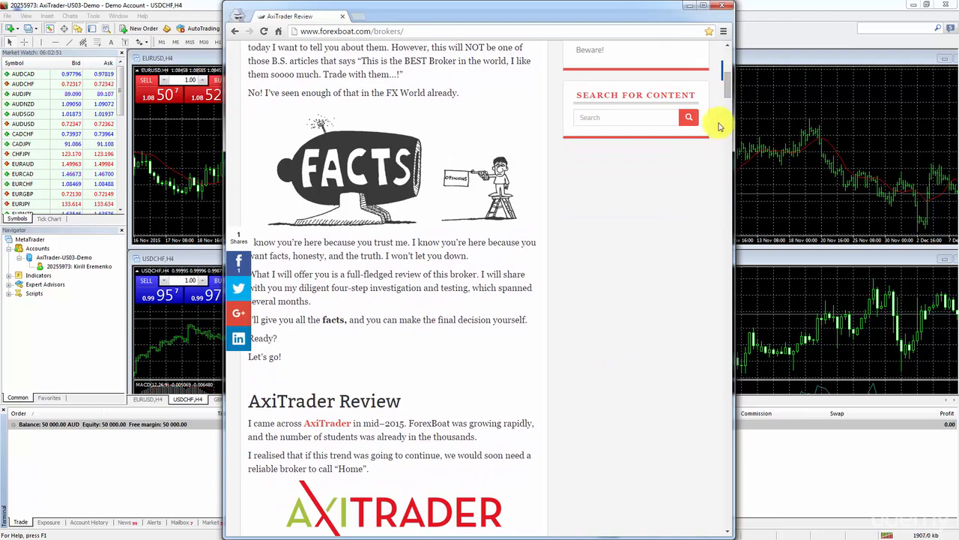
scroll(730, 98, down, 2)
scroll(731, 103, down, 5)
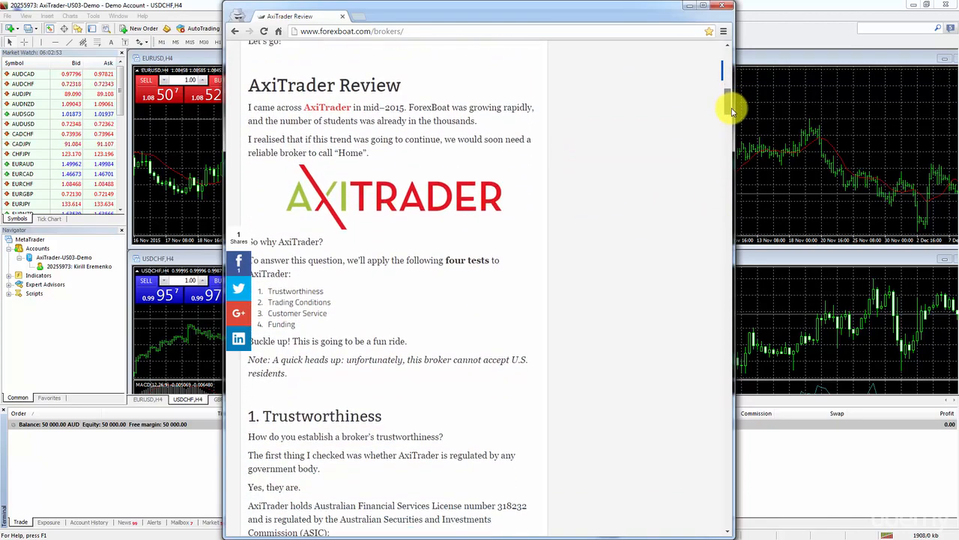
scroll(727, 116, down, 1)
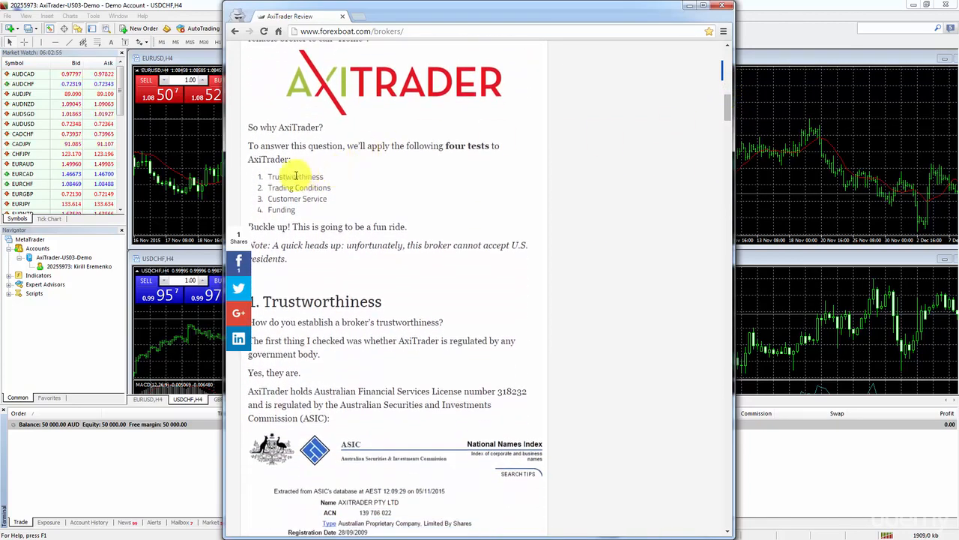
click(326, 218)
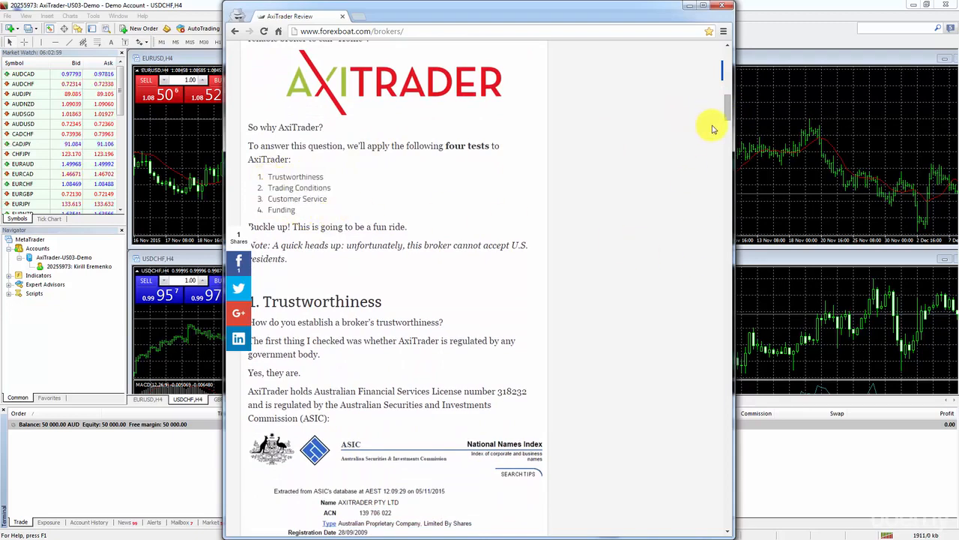
drag(730, 112, 613, 341)
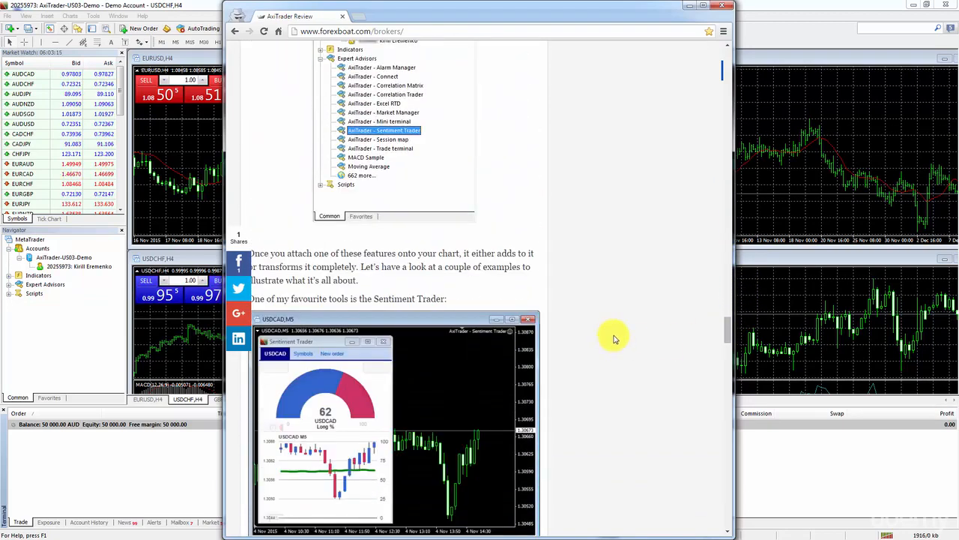
scroll(619, 337, down, 3)
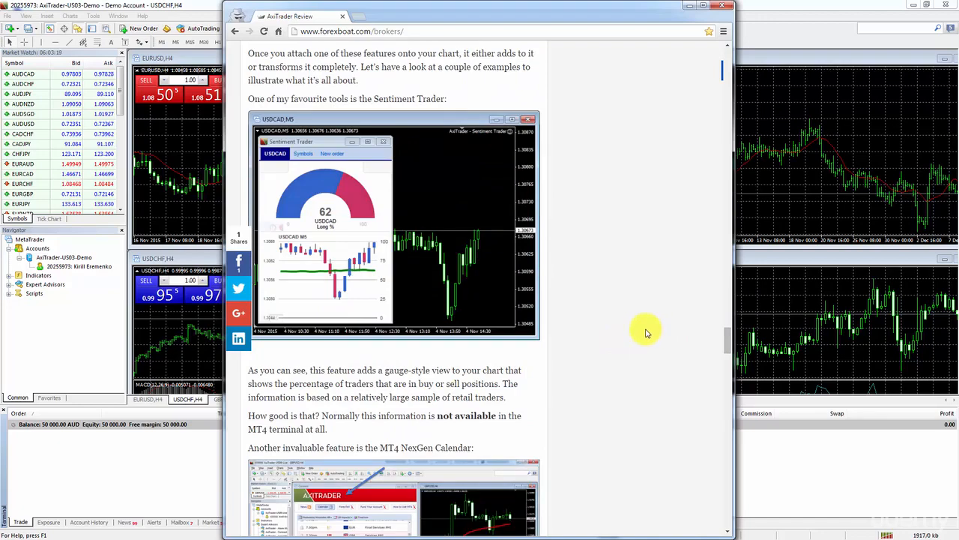
drag(730, 345, 723, 389)
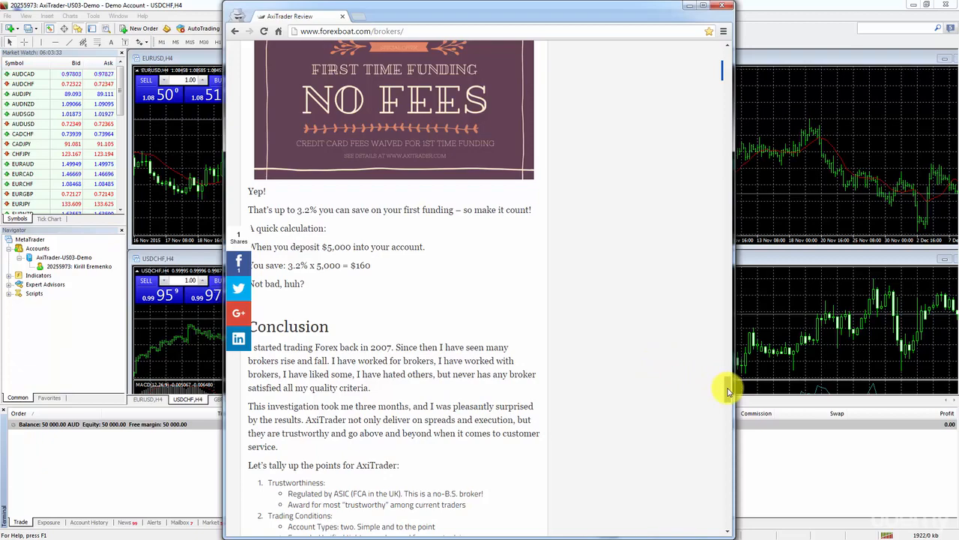
drag(729, 390, 731, 407)
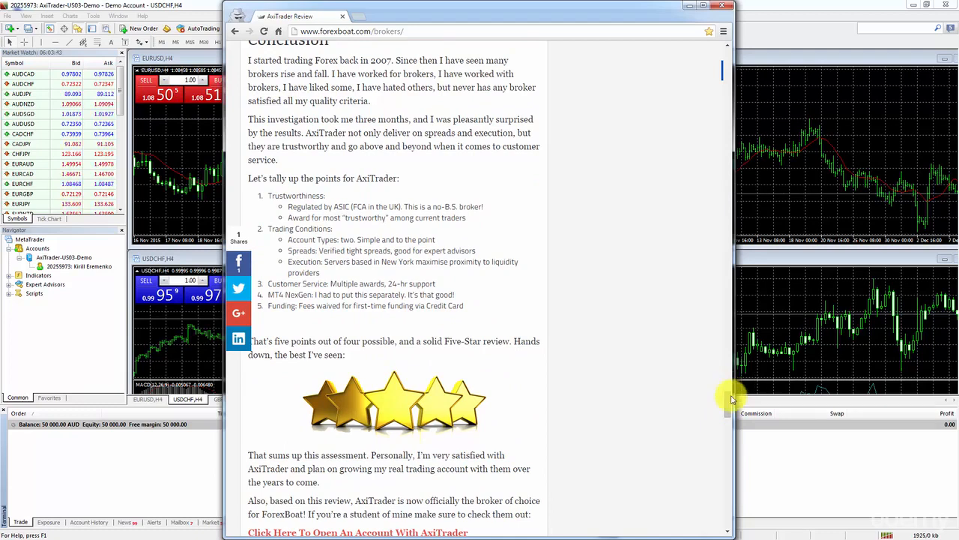
scroll(727, 406, down, 1)
scroll(726, 407, down, 3)
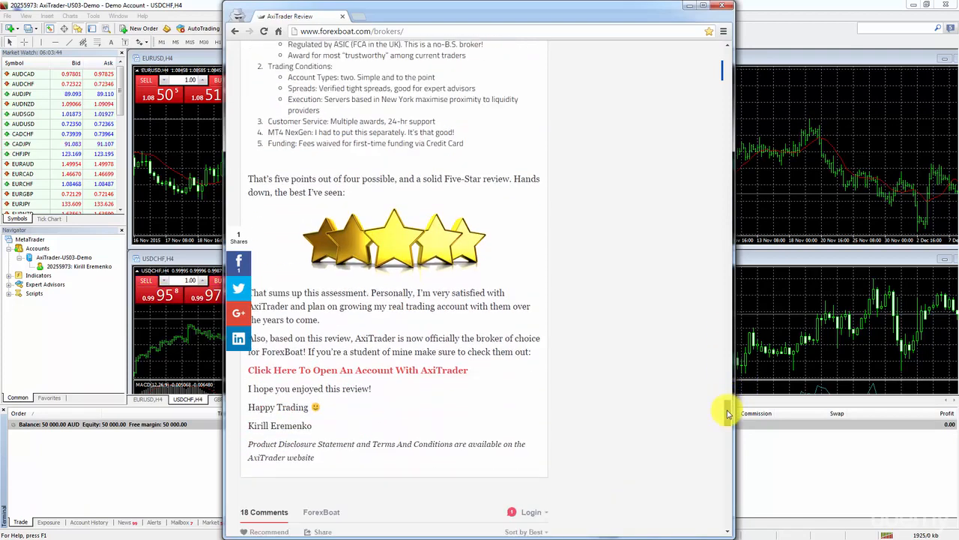
Revisit the review's funding, MT4 NexGen and Customer Service sections, return to the article's start, and switch back to MetaTrader.
scroll(729, 401, up, 5)
scroll(731, 386, up, 2)
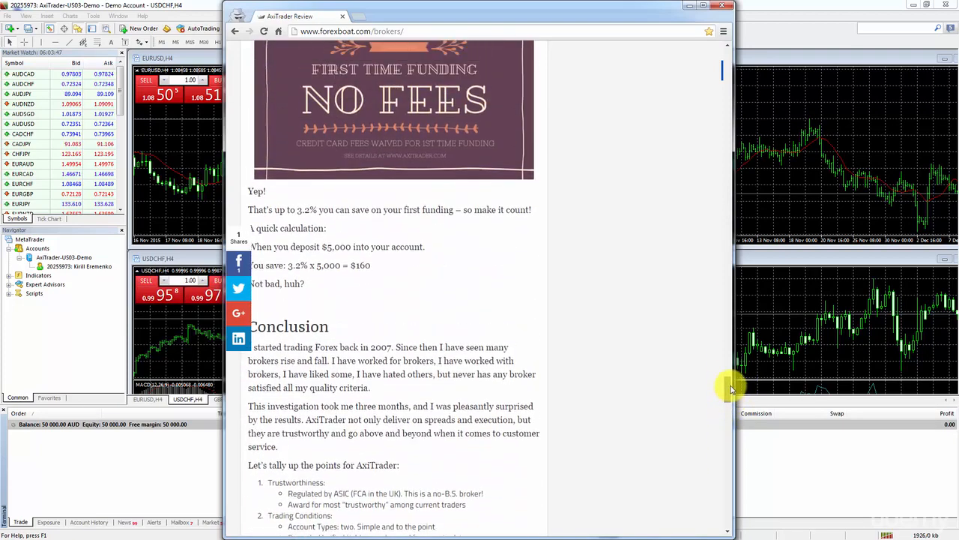
scroll(730, 387, up, 1)
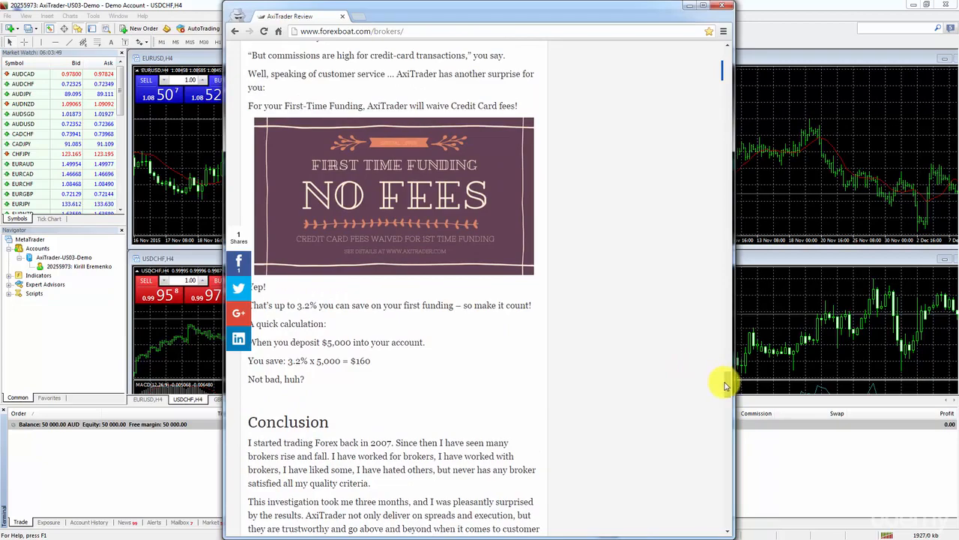
scroll(723, 371, up, 10)
scroll(720, 337, up, 10)
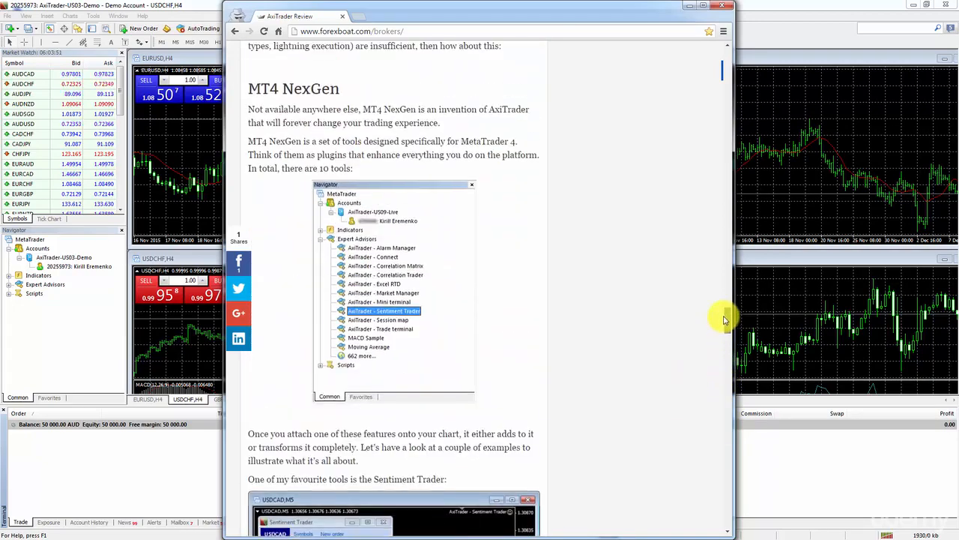
scroll(719, 299, up, 2)
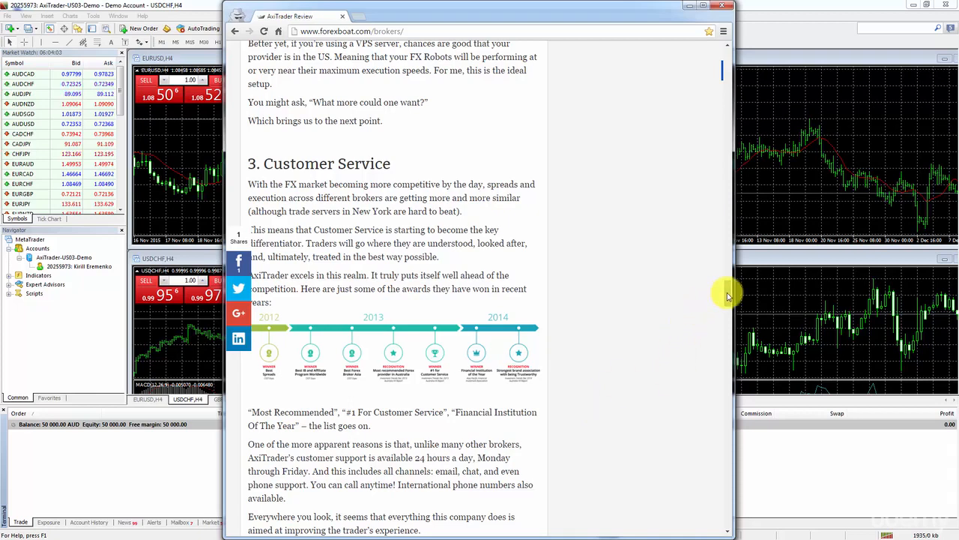
scroll(727, 300, down, 2)
scroll(728, 299, down, 1)
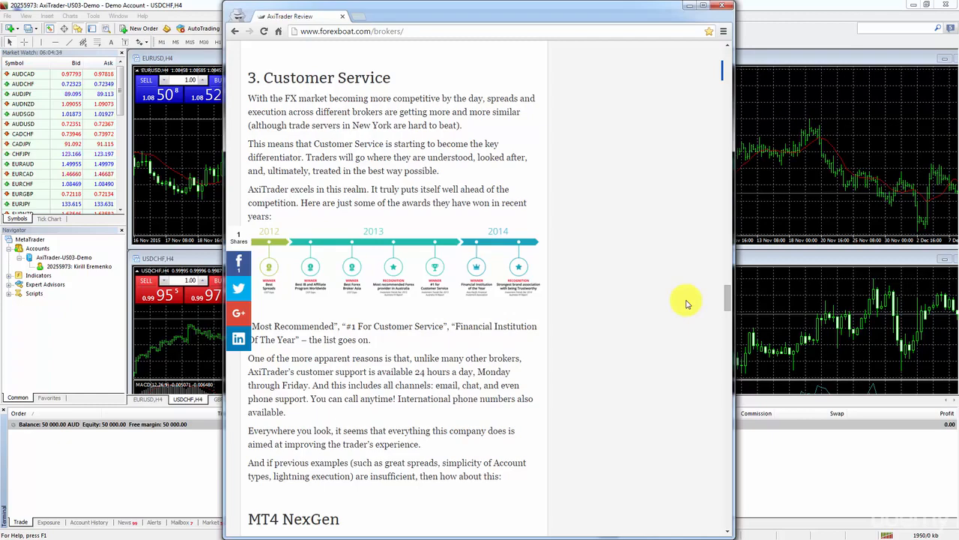
drag(725, 296, 738, 49)
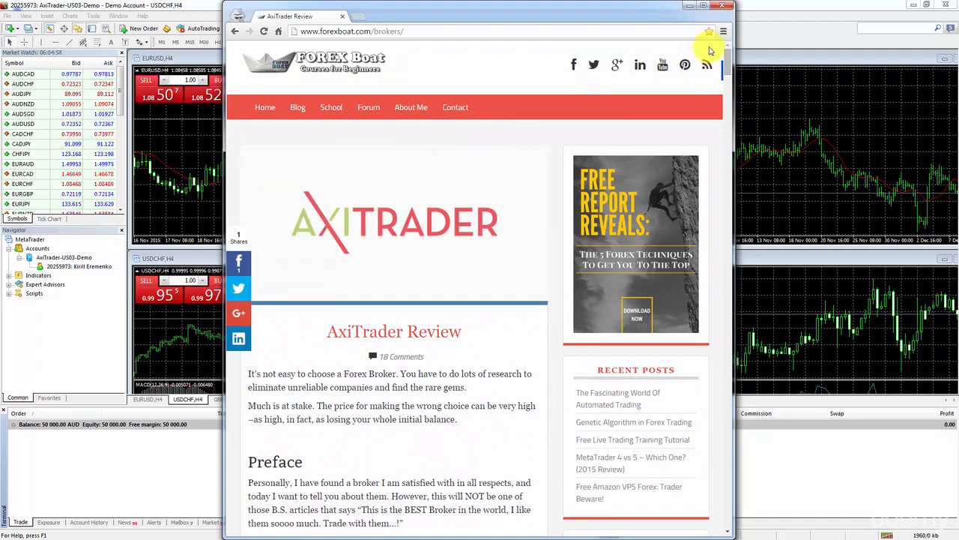
click(796, 11)
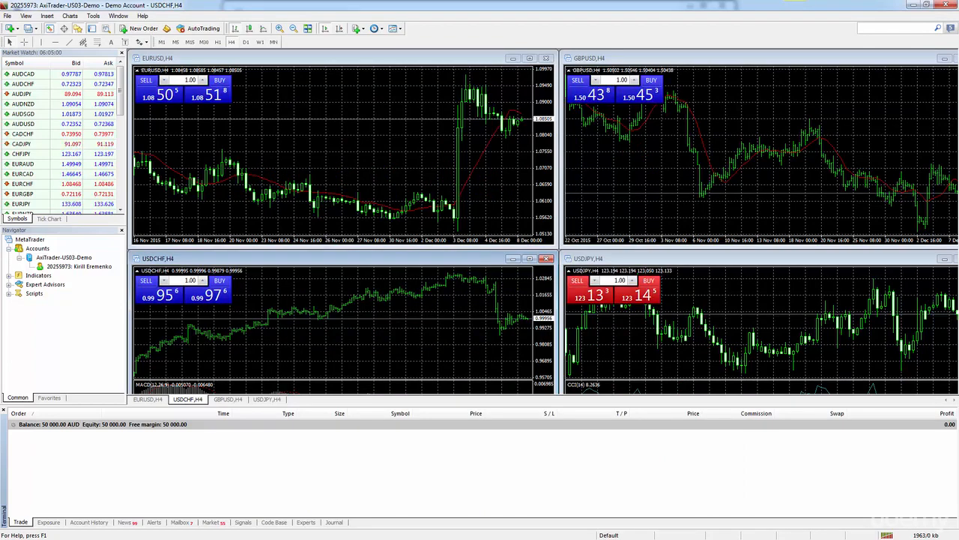